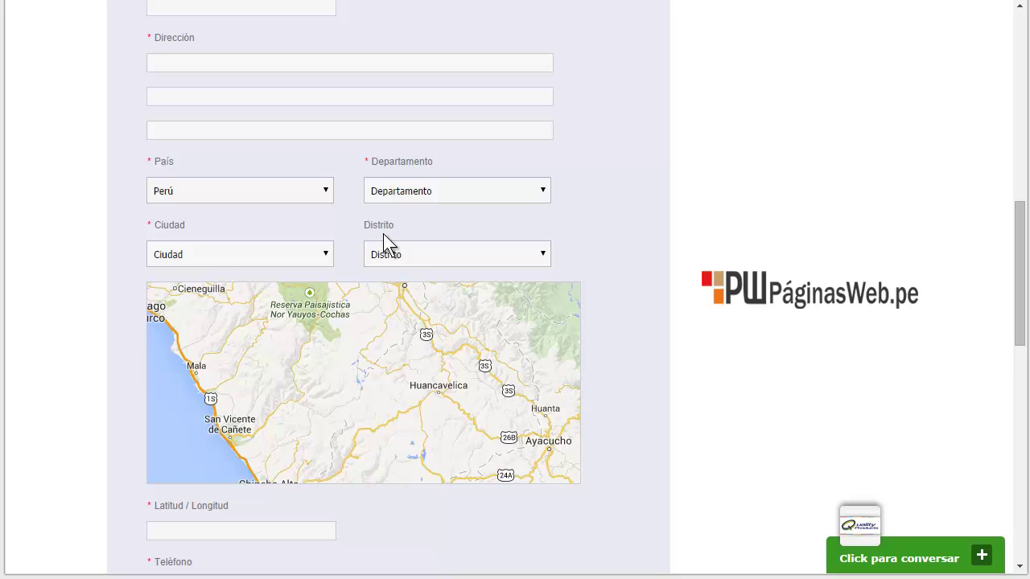
Enter the avenue name and house number in the first Dirección line, fixing a typo
left_click(307, 62)
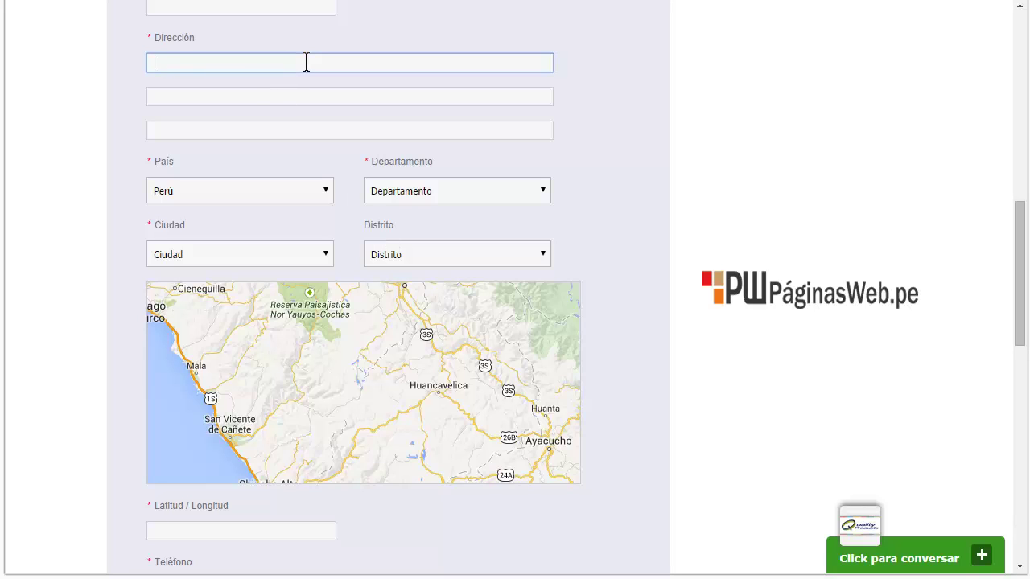
Keep Perú as the country and choose Lima as department with LIMA as city
left_click(327, 193)
left_click(328, 193)
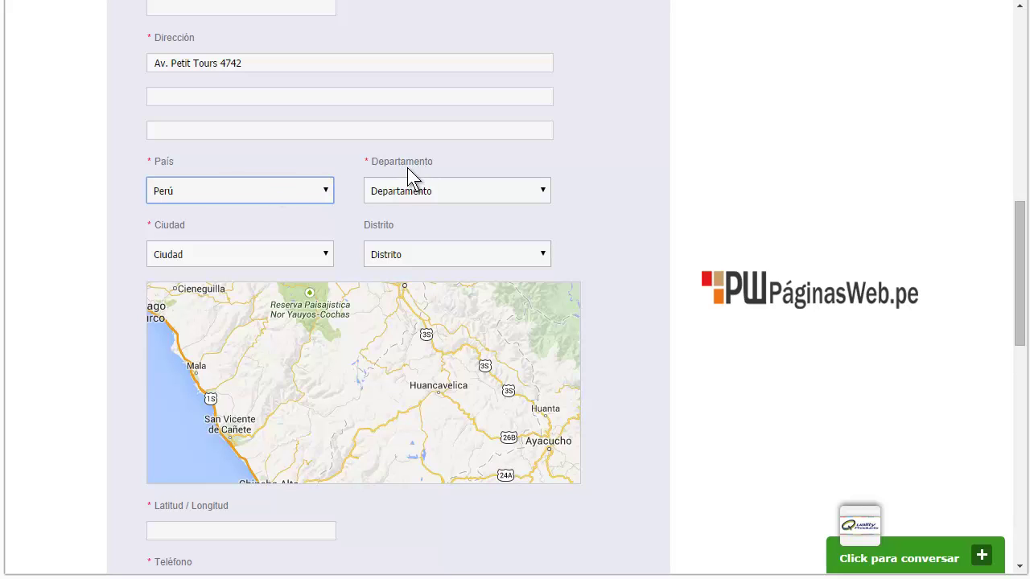
left_click(543, 189)
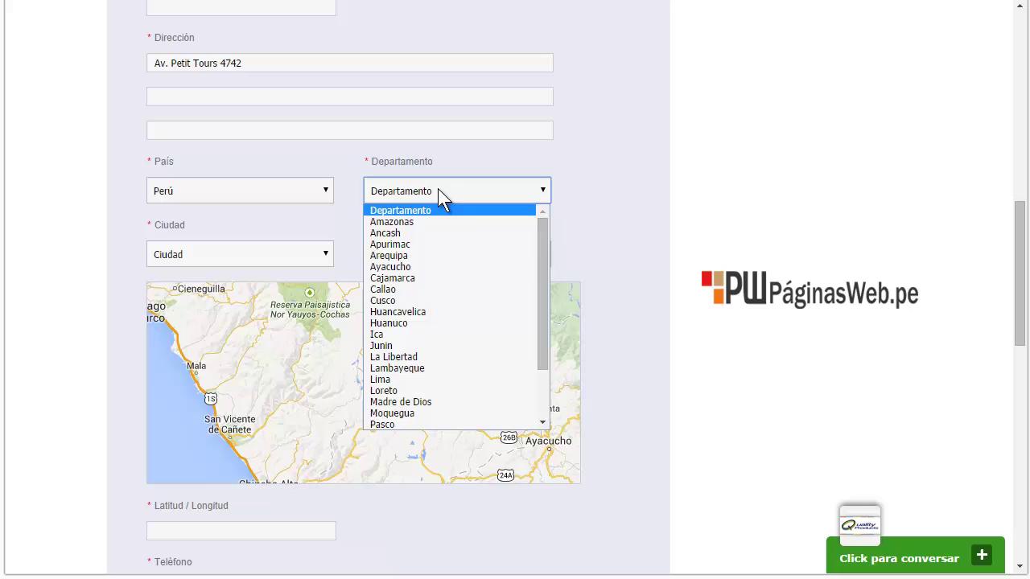
left_click_drag(547, 251, 545, 304)
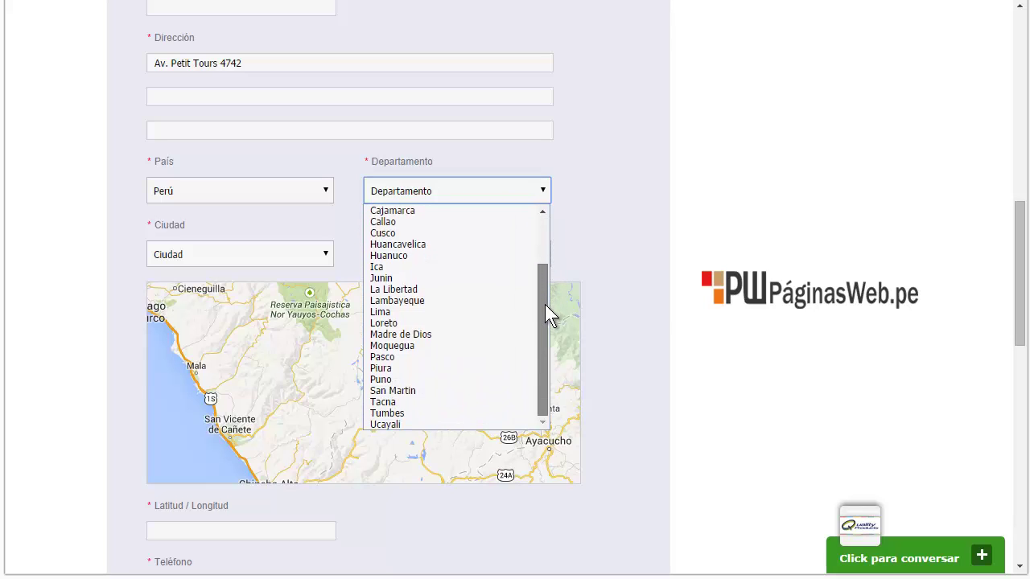
left_click(438, 312)
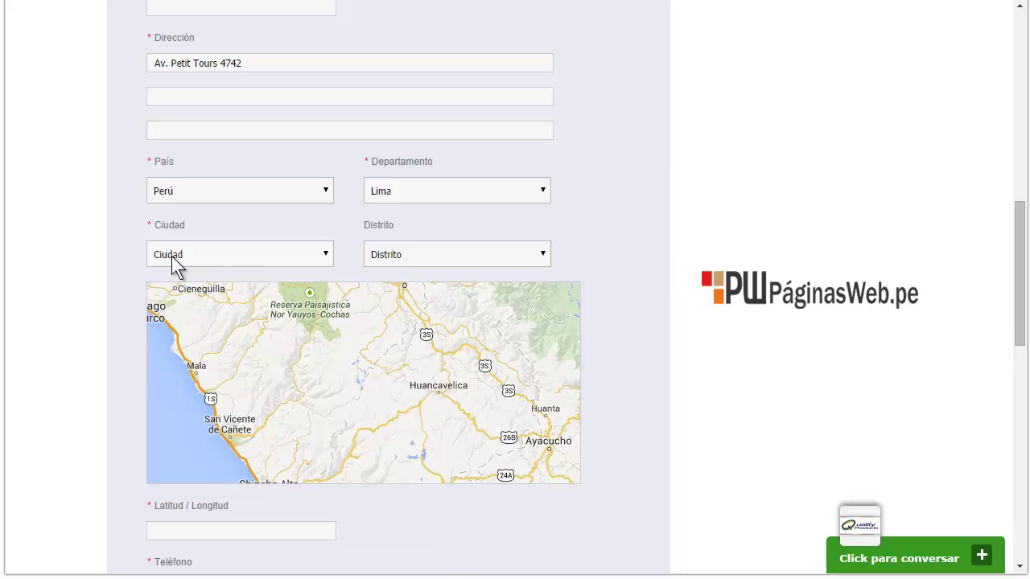
left_click(326, 256)
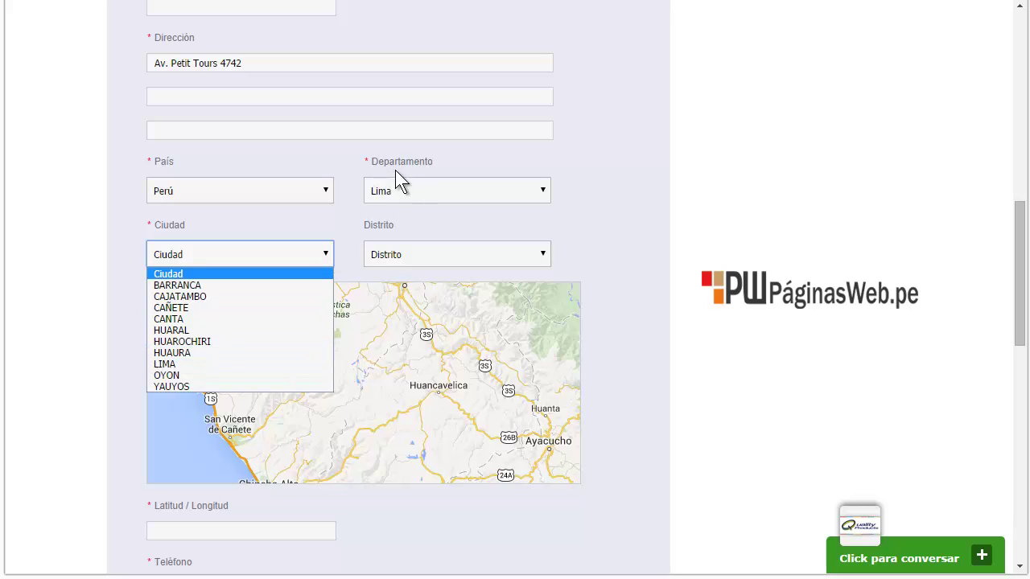
left_click(207, 363)
Try Cajamarca with city HUALGAYOC, then restore department Lima and city LIMA
left_click(543, 190)
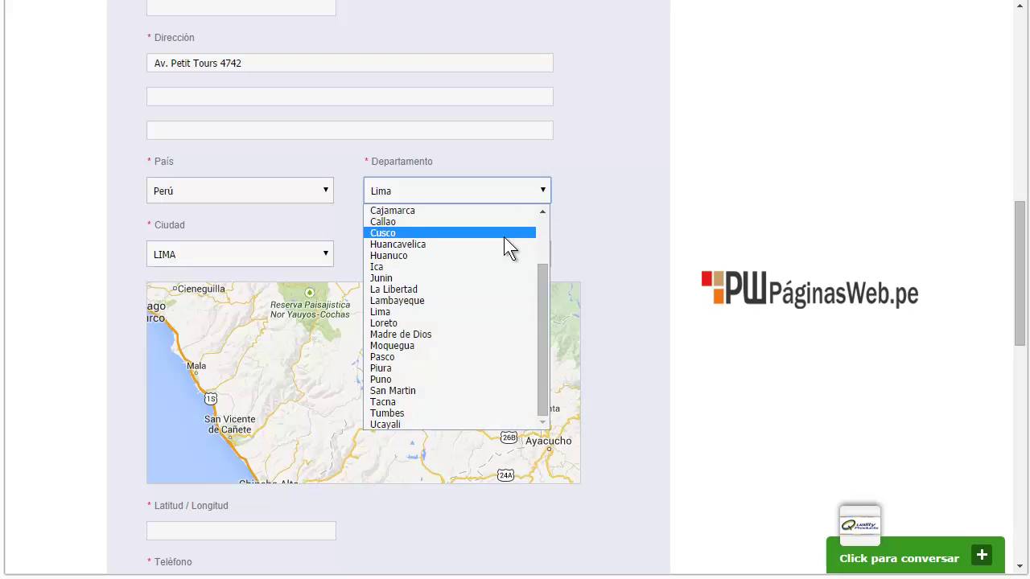
left_click(510, 211)
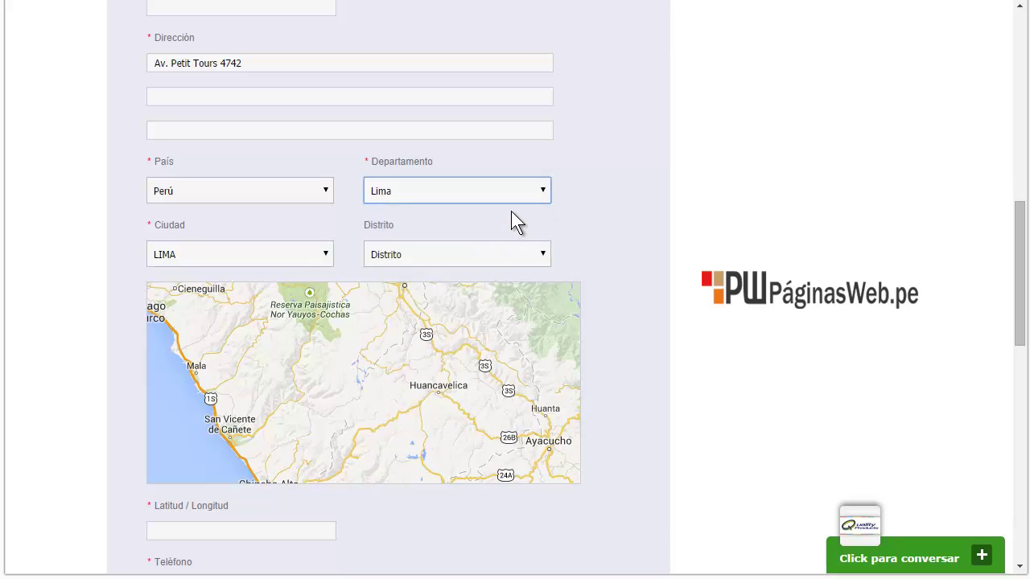
left_click(326, 254)
left_click(239, 353)
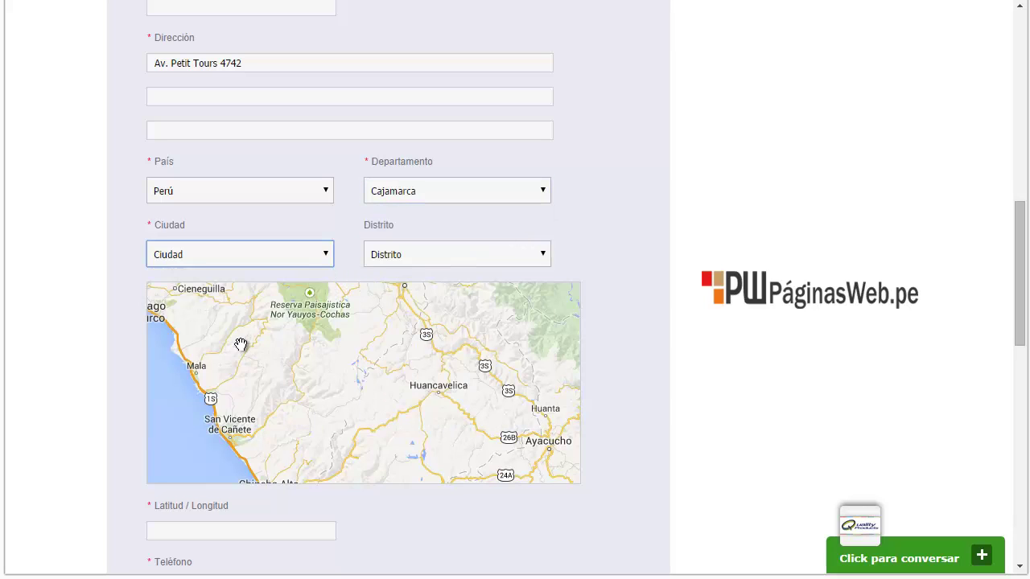
left_click(544, 184)
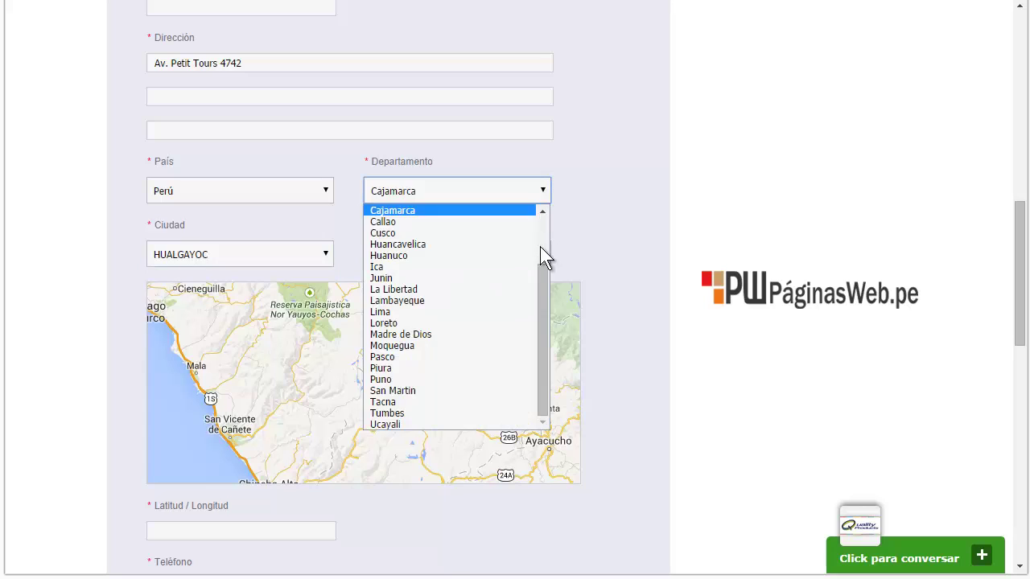
left_click(412, 312)
left_click(328, 256)
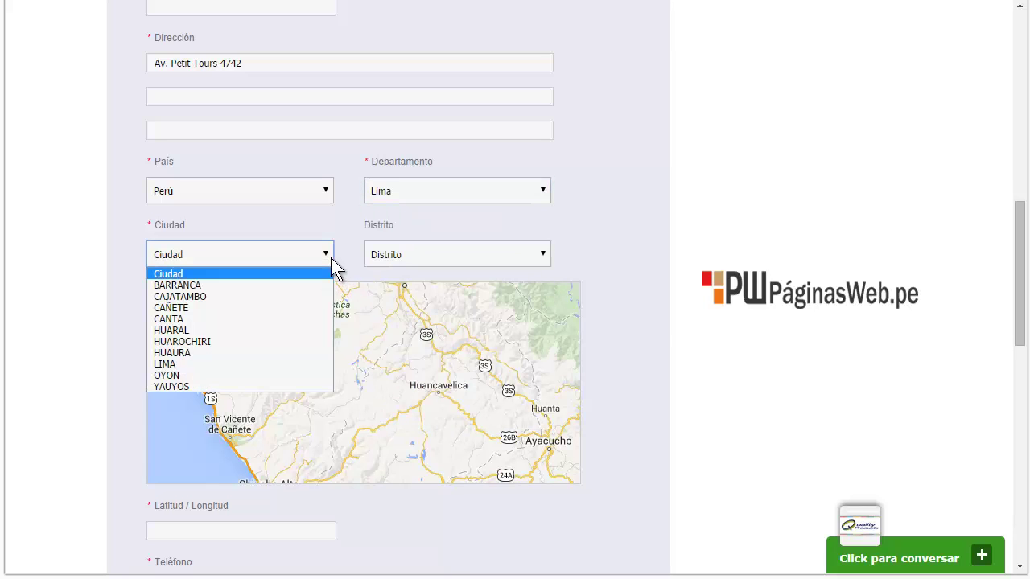
left_click(189, 364)
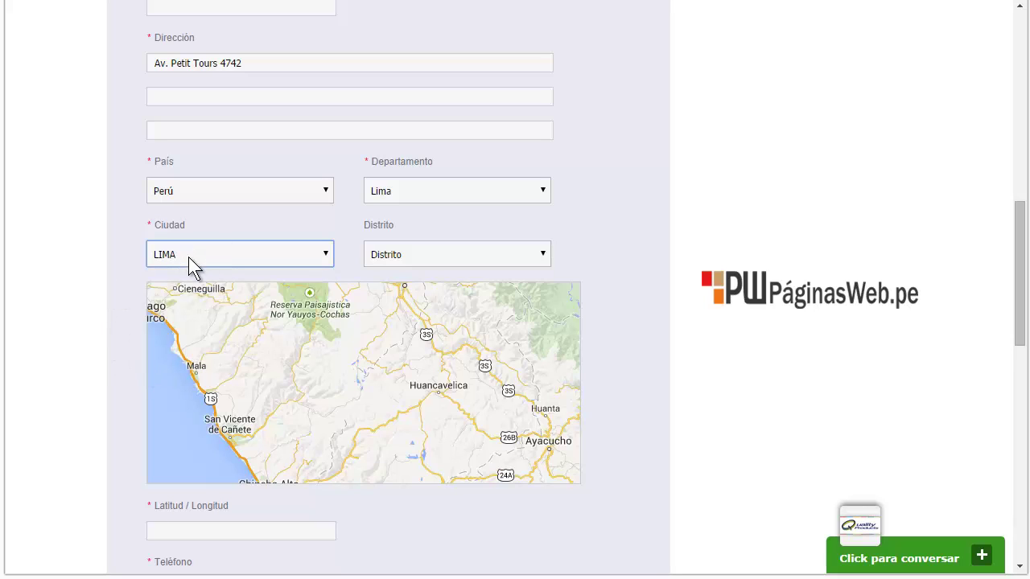
Choose MIRAFLORES as Distrito, filling Latitud/Longitud with -12.1059524/-77.0300208
left_click(543, 255)
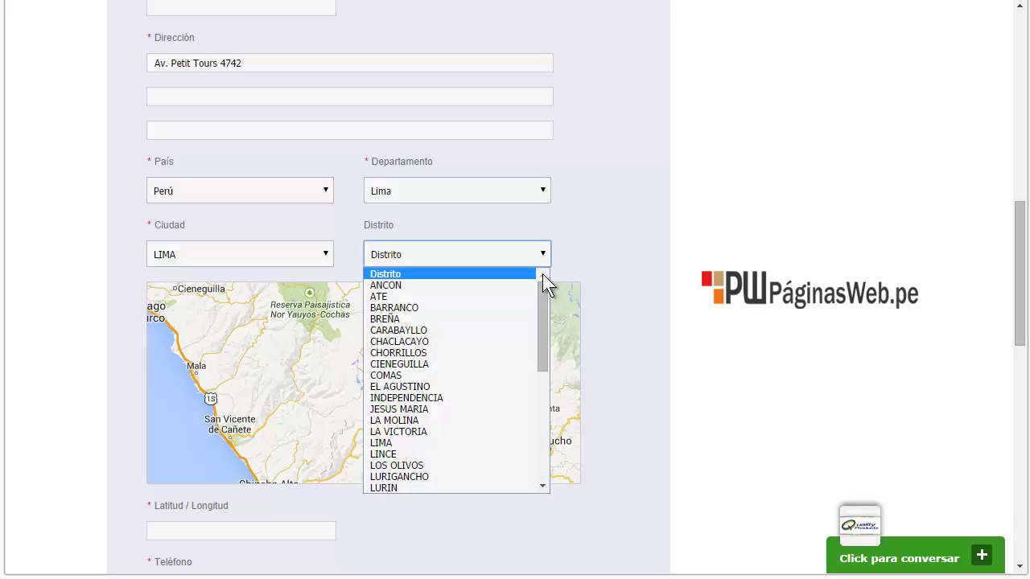
mouse_move(542, 299)
left_mouse_down()
mouse_move(543, 356)
mouse_move(543, 293)
left_mouse_up()
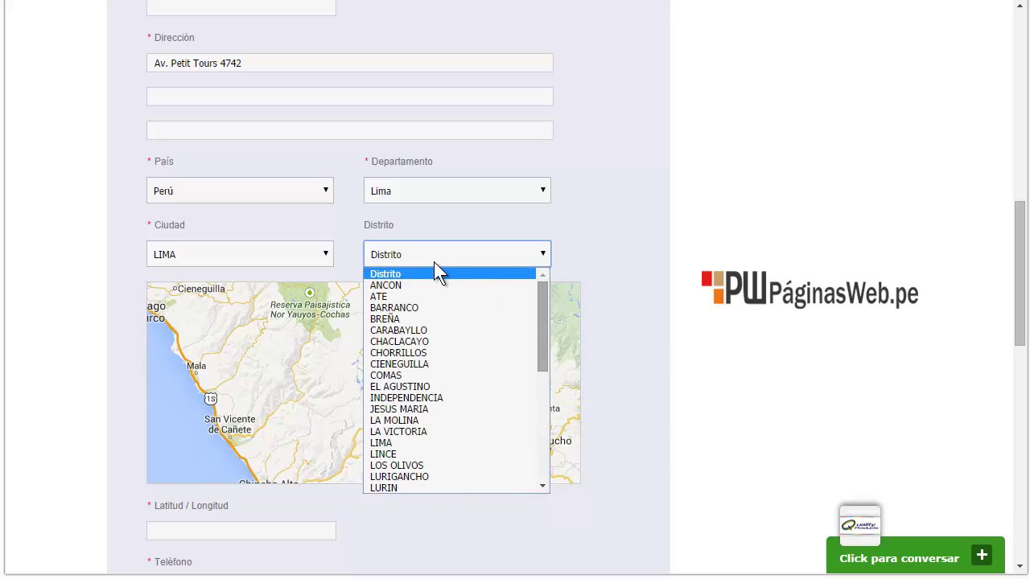
left_click_drag(546, 315, 546, 317)
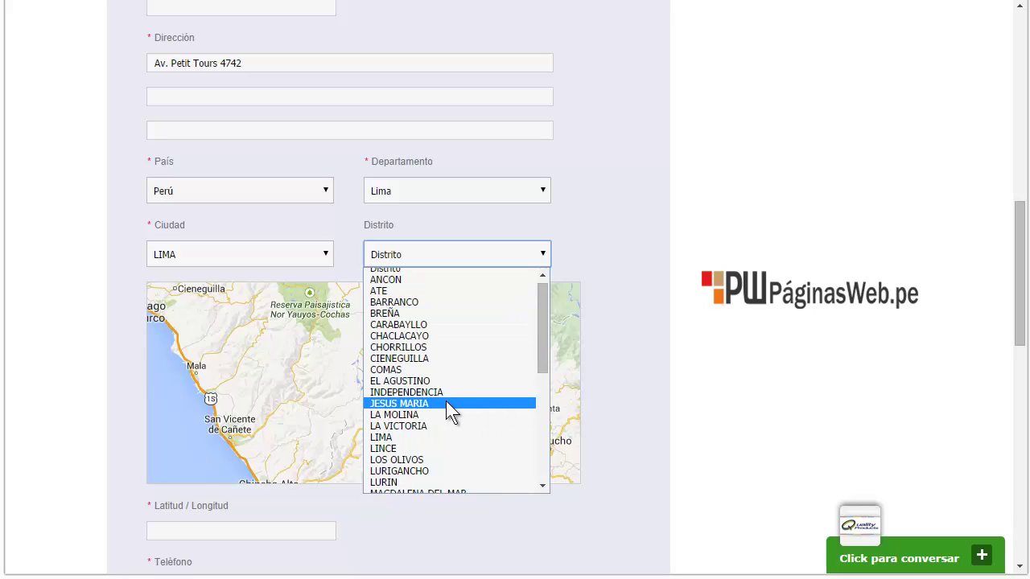
key("m")
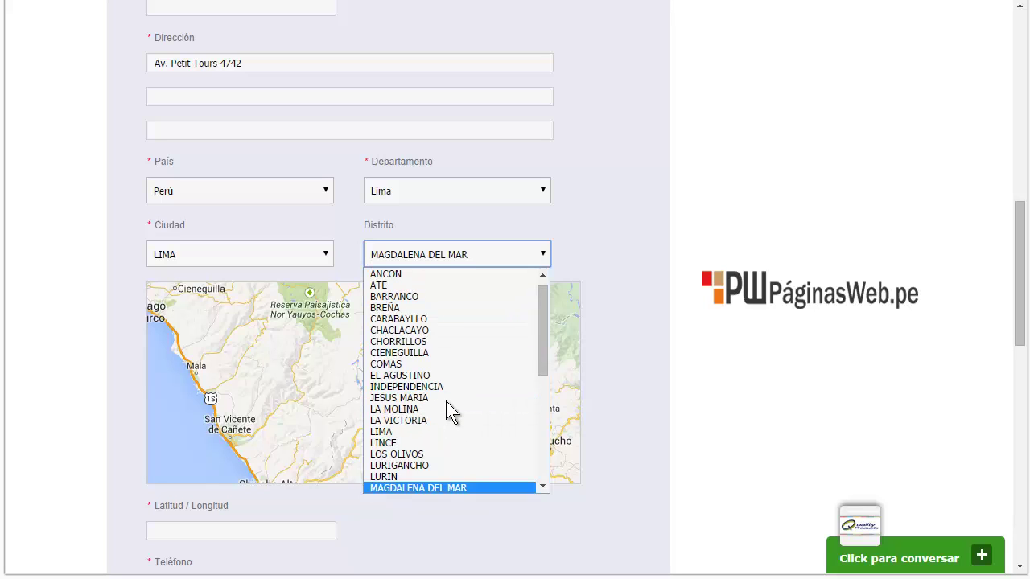
key("i")
left_click_drag(545, 354, 544, 385)
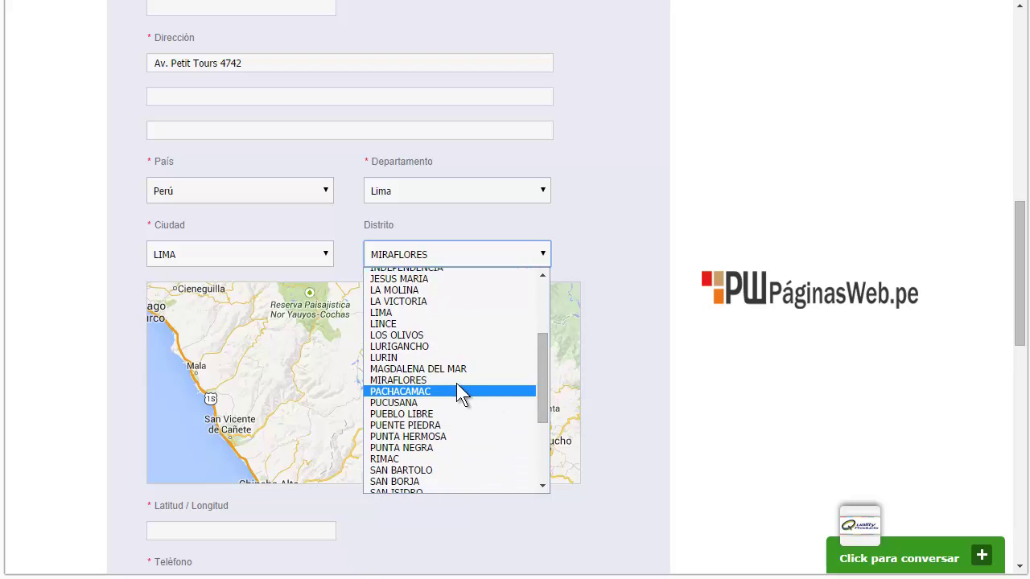
left_click(456, 376)
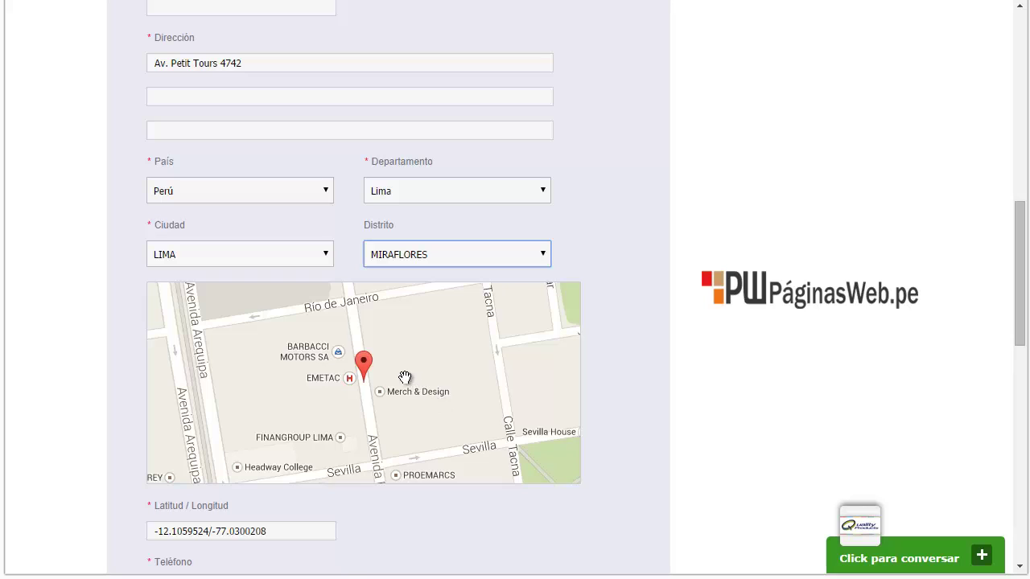
Move the map pin south onto Sevilla street, giving Latitud/Longitud -12.1064926469347/-77.0299510625656
left_click(245, 62)
left_click_drag(245, 62, 220, 64)
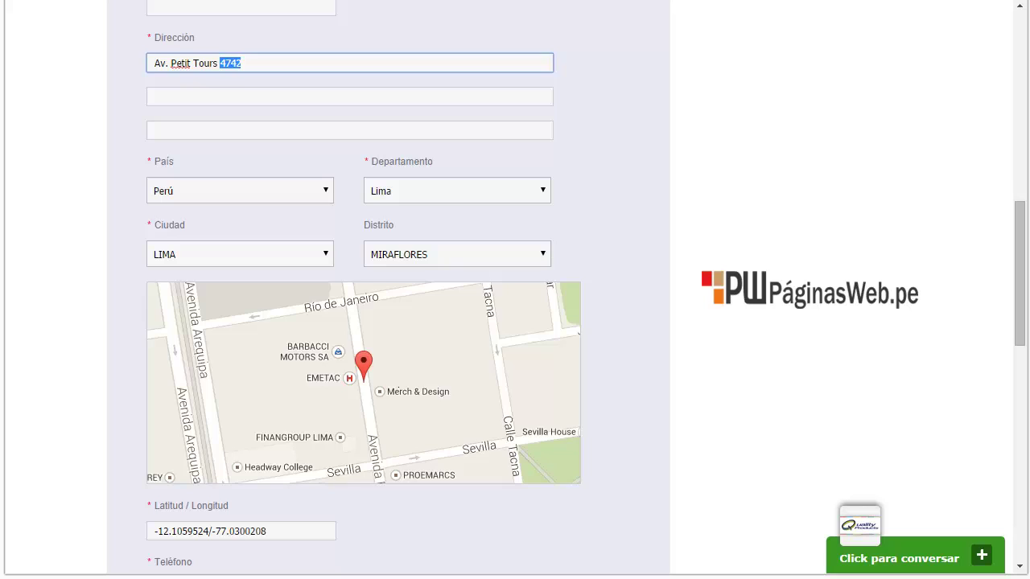
mouse_move(393, 395)
left_mouse_down()
mouse_move(424, 354)
mouse_move(392, 331)
mouse_move(404, 389)
left_mouse_up()
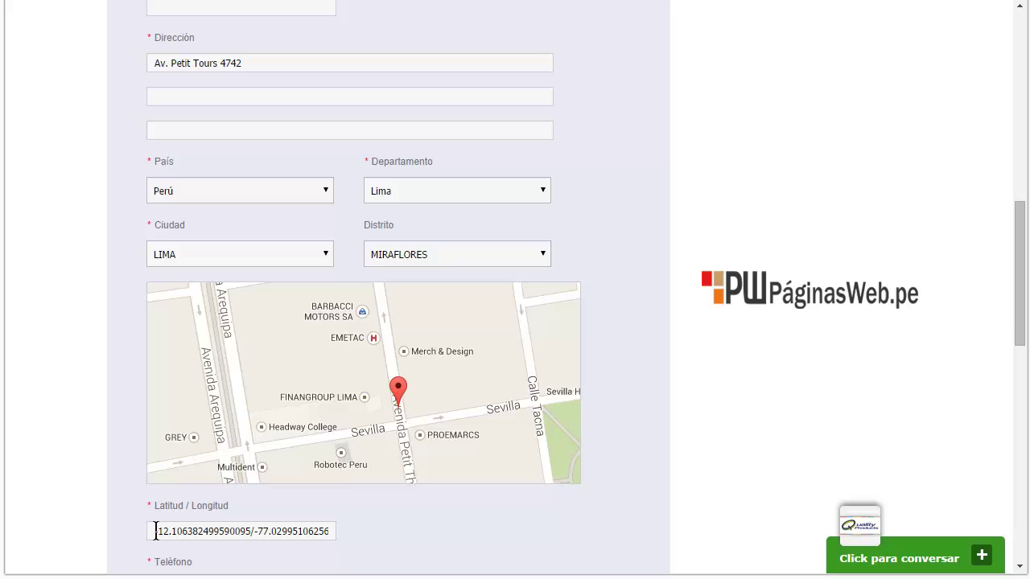
left_click_drag(149, 531, 378, 532)
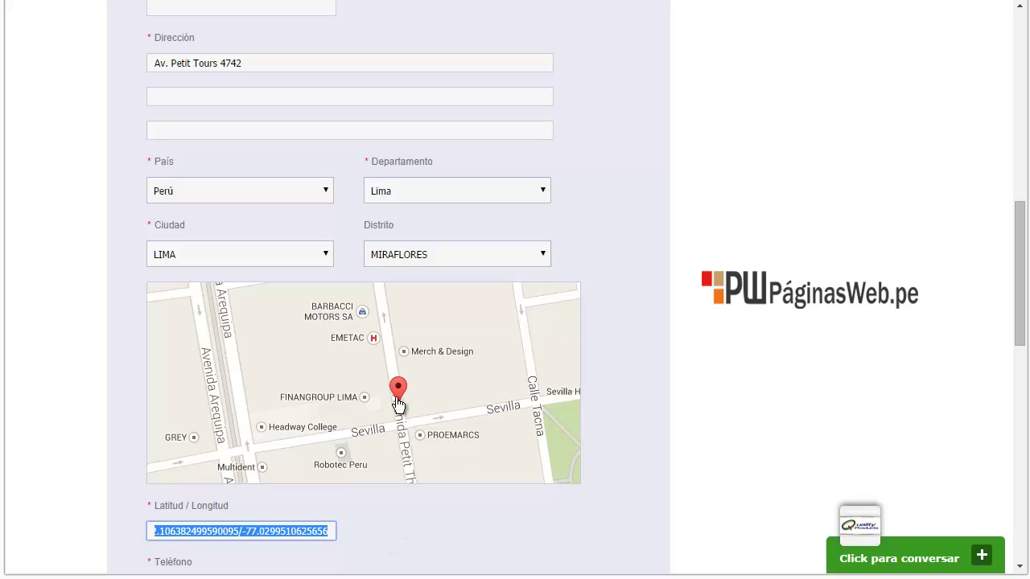
left_click_drag(400, 400, 399, 417)
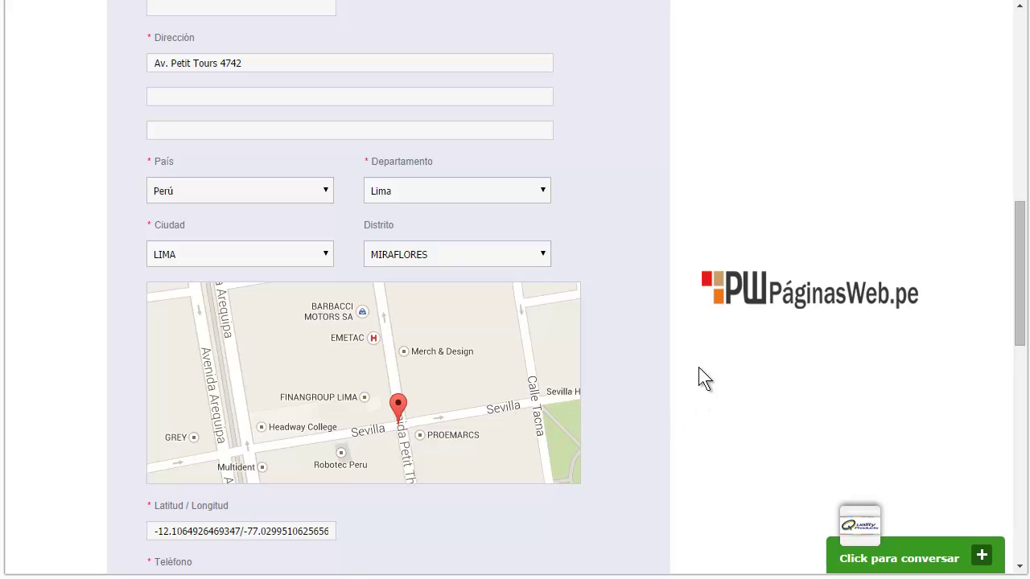